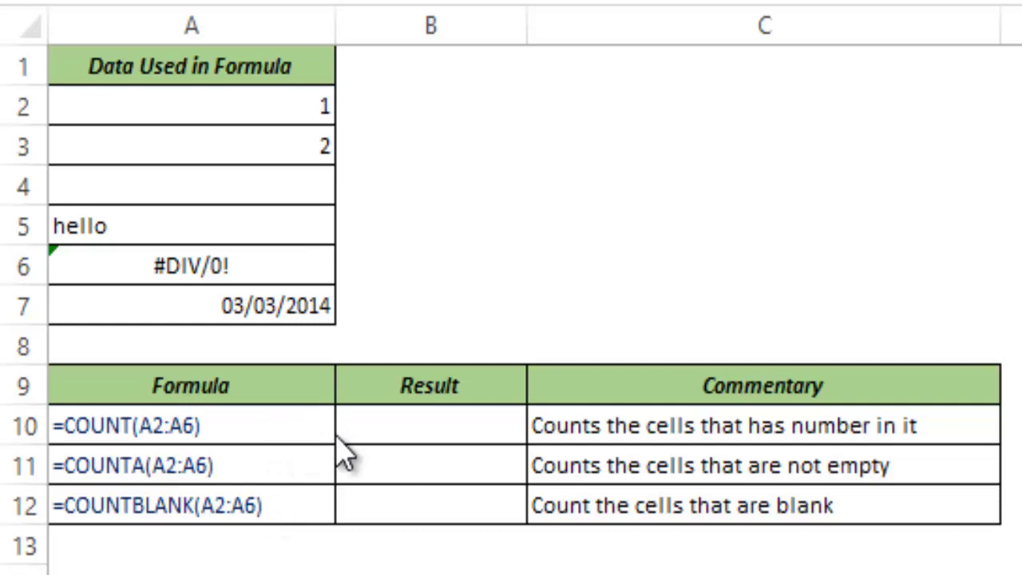
- Enter the formula =COUNT(1,2,3) in cell B10, moving the function hint out of the way
click(419, 422)
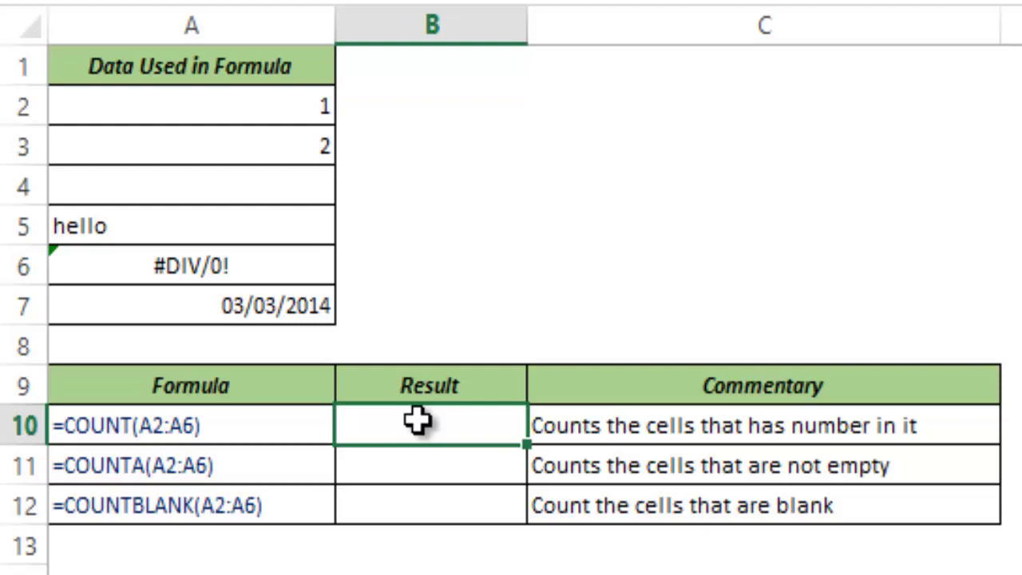
text(=count)
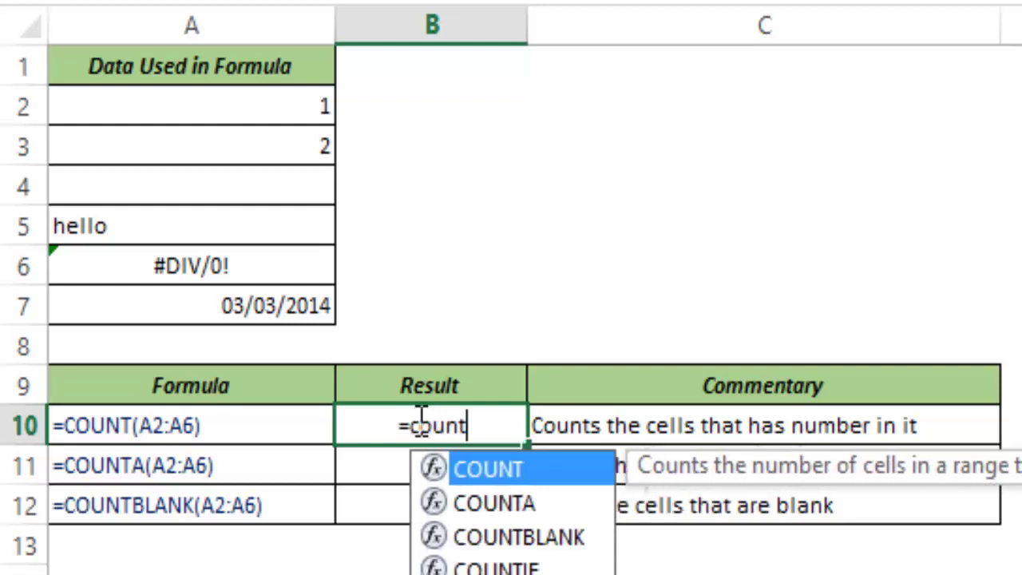
key(Tab)
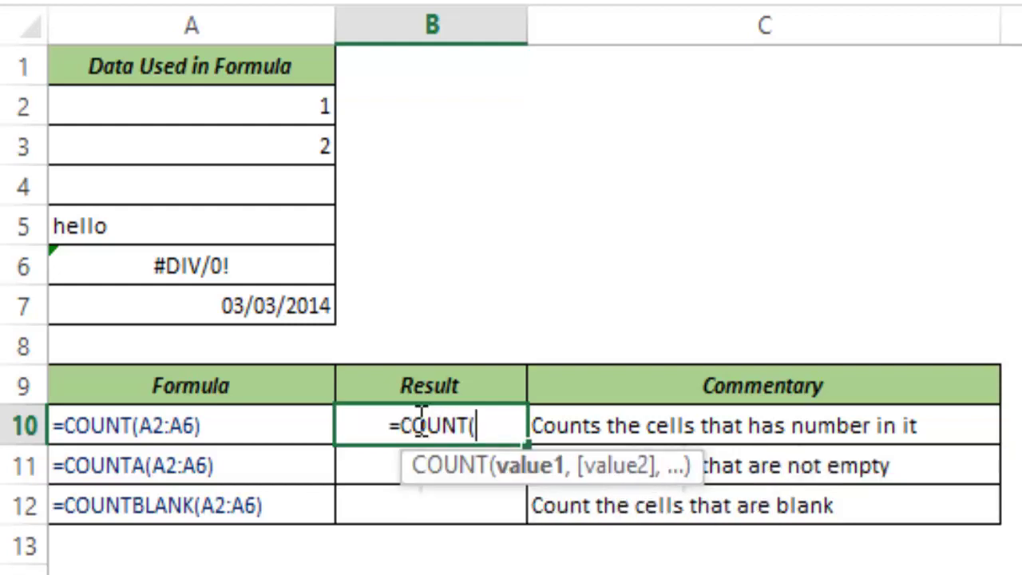
drag(422, 465, 164, 470)
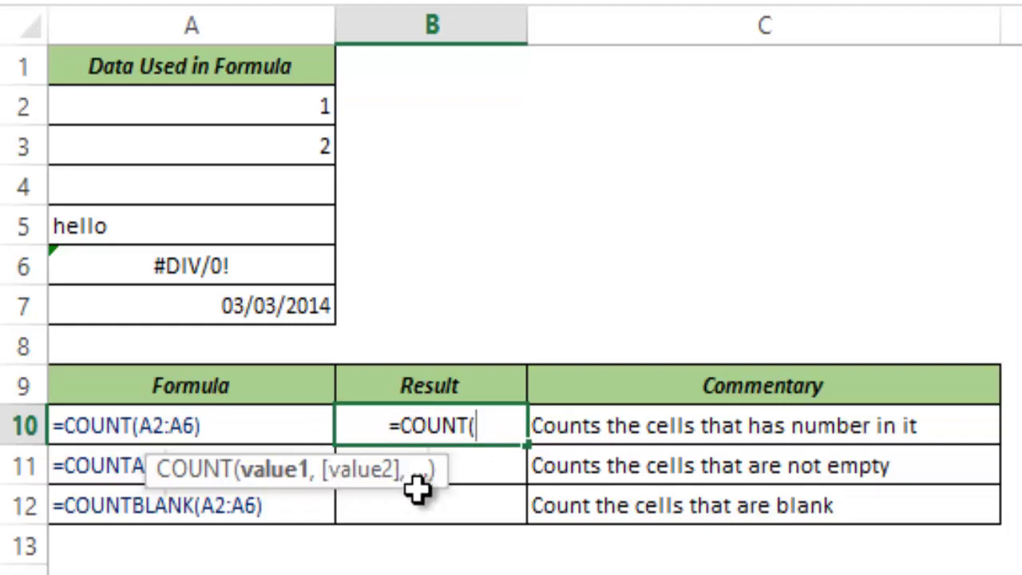
text(1,2,3)
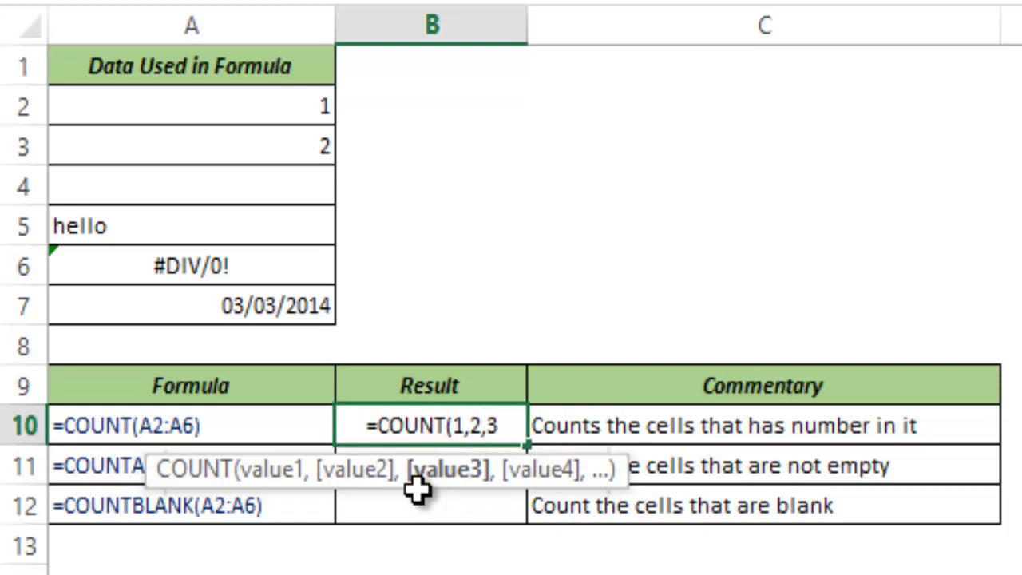
text())
key(ctrl+Return)
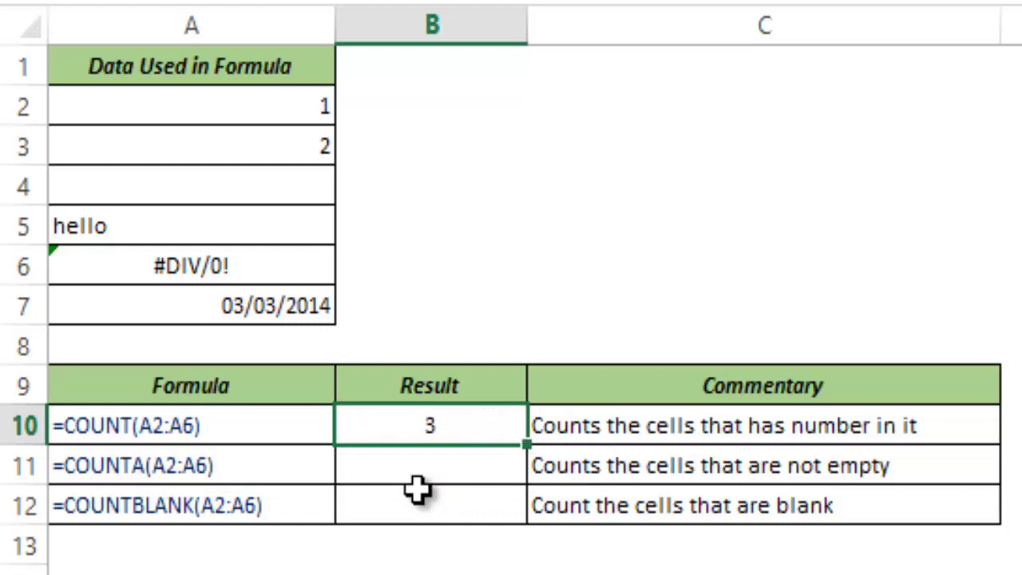
- Change the first argument of the COUNT formula in B10 to the letter a, giving =COUNT(a,2,3)
key(F2)
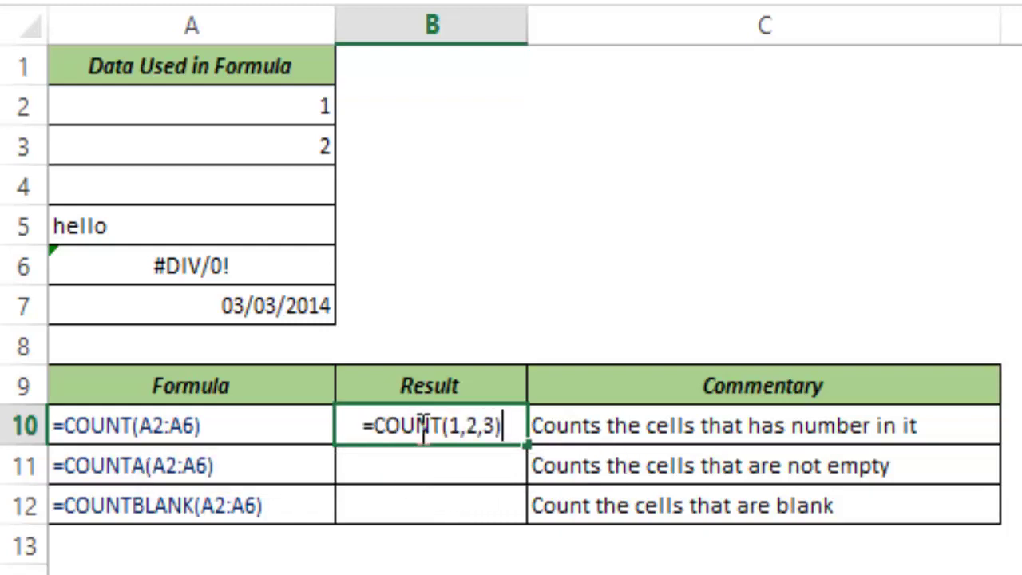
click(452, 427)
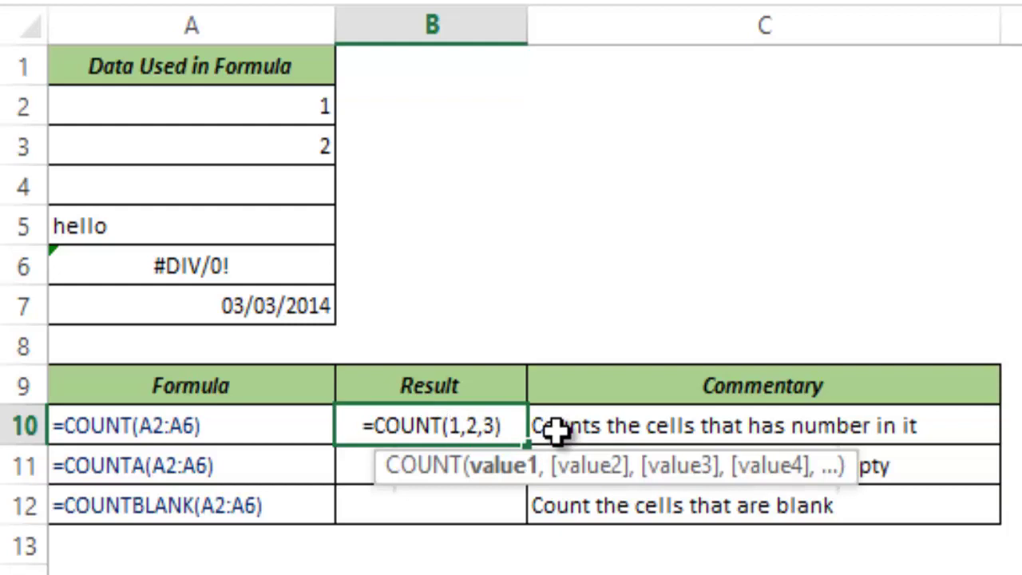
text(a)
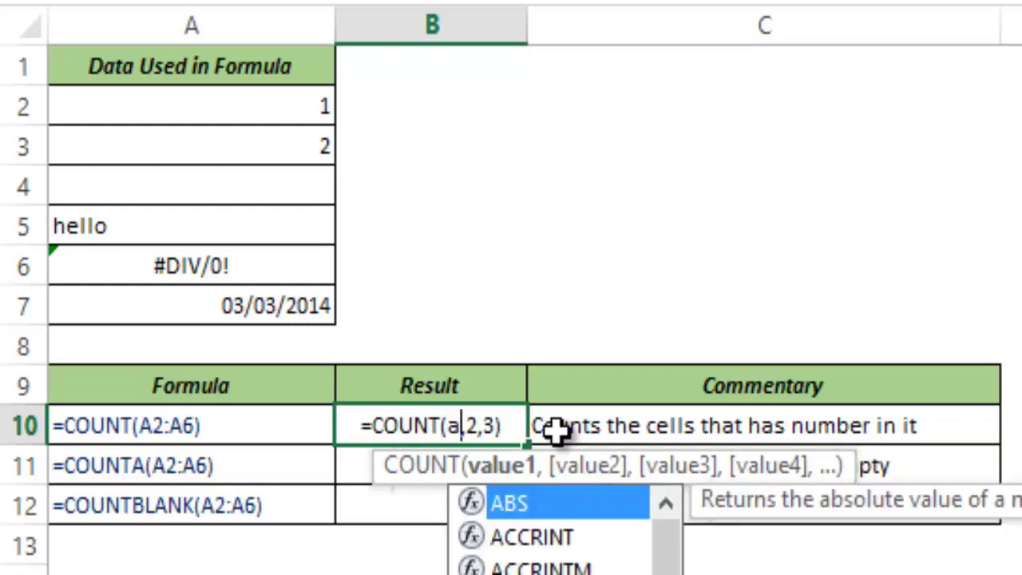
key(ctrl+Return)
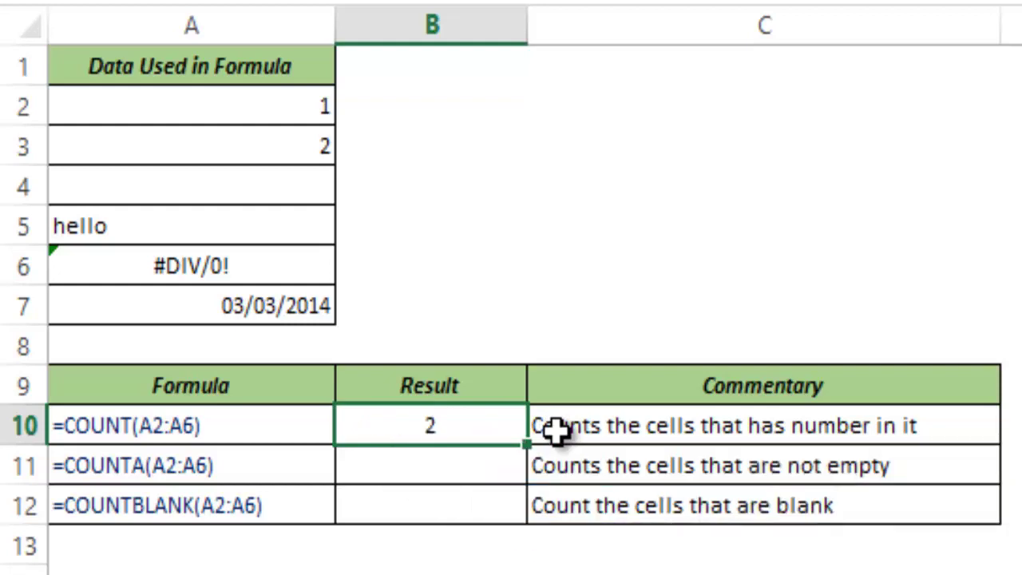
- Replace all arguments of the COUNT formula in B10 with the range A2:A7
key(F2)
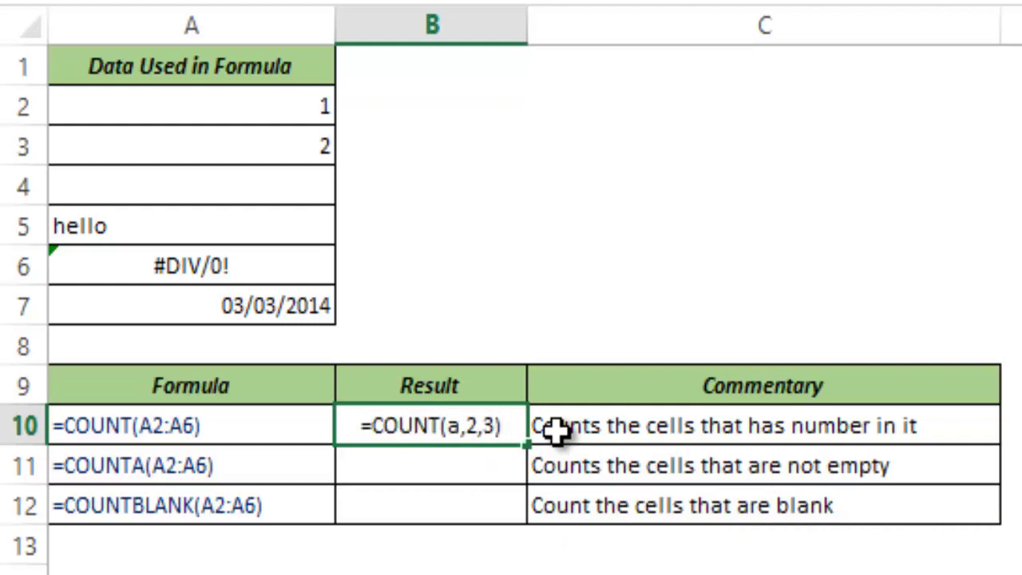
key(Left)
key(Left)
key(Left)
key(Left)
key(Left)
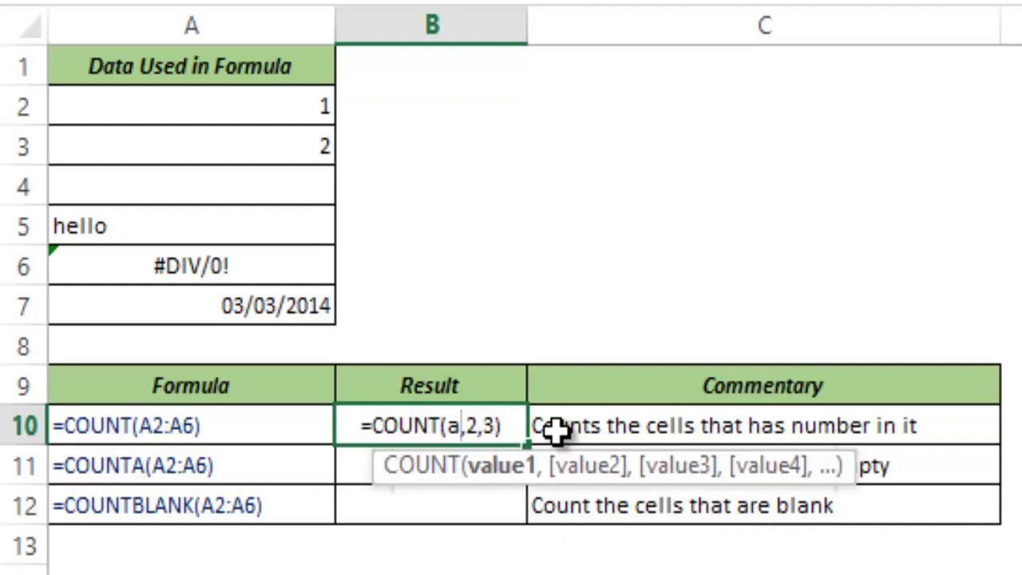
key(Right)
key(Right)
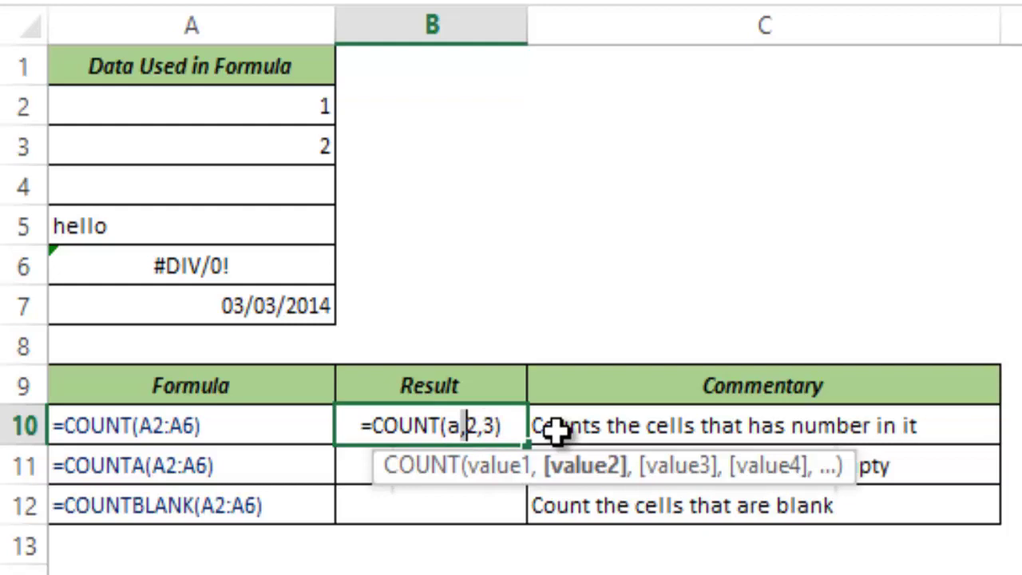
key(Left)
key(shift+Right)
key(shift+Right)
key(shift+Right)
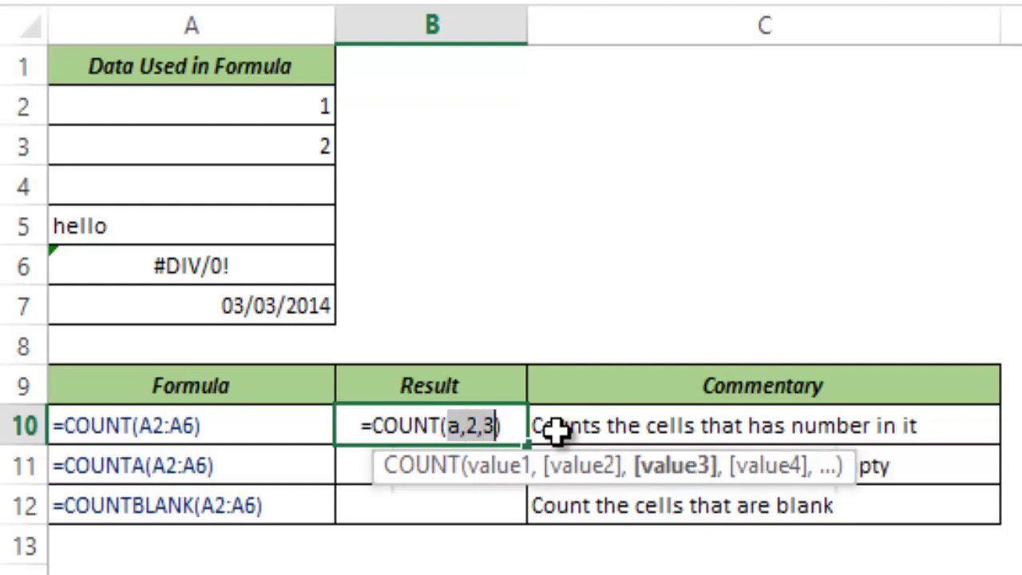
key(BackSpace)
click(219, 108)
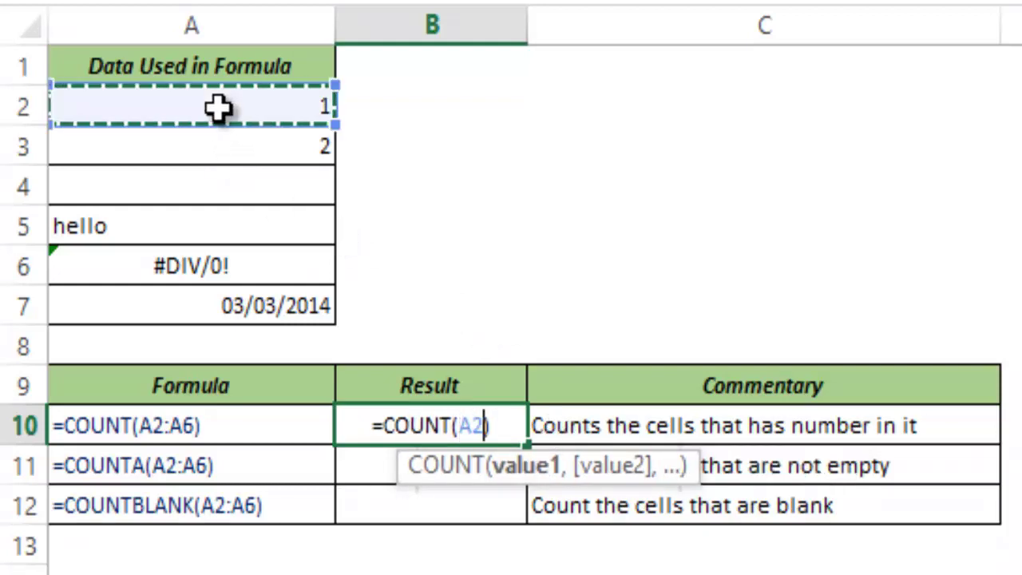
drag(219, 109, 214, 301)
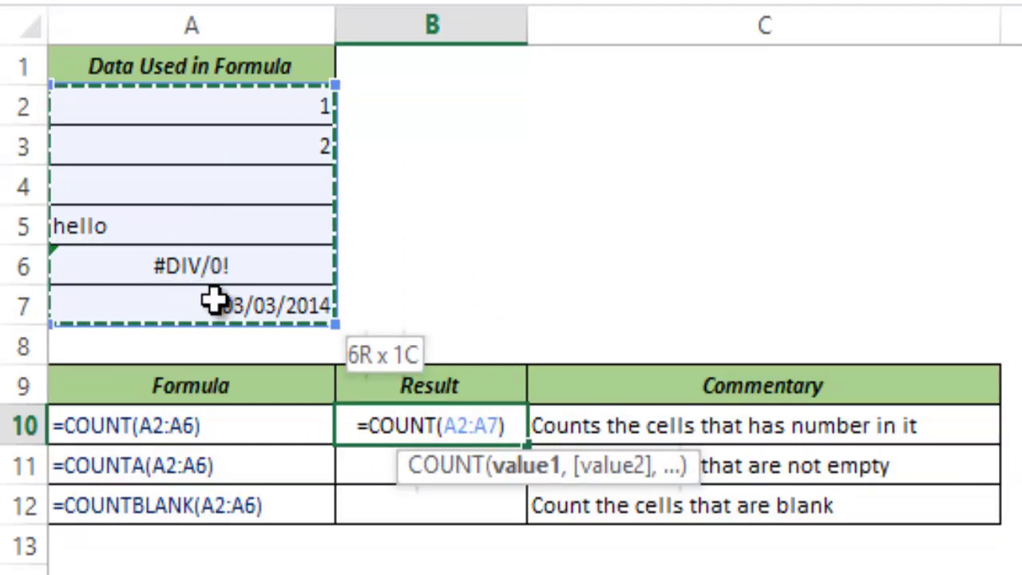
key(ctrl+Return)
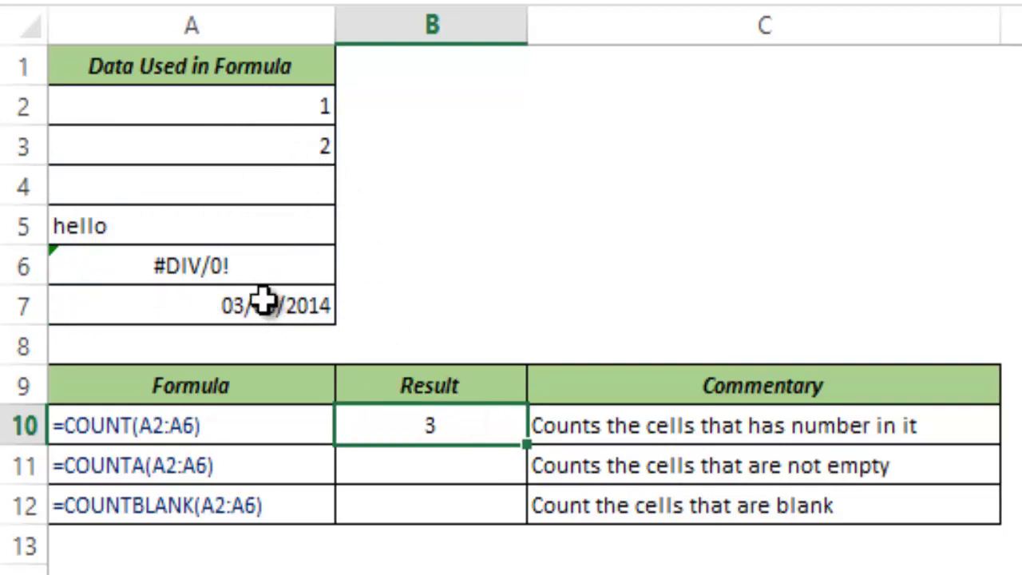
- Check each entry from A2 to A7 to see which ones the COUNT formula includes
click(214, 105)
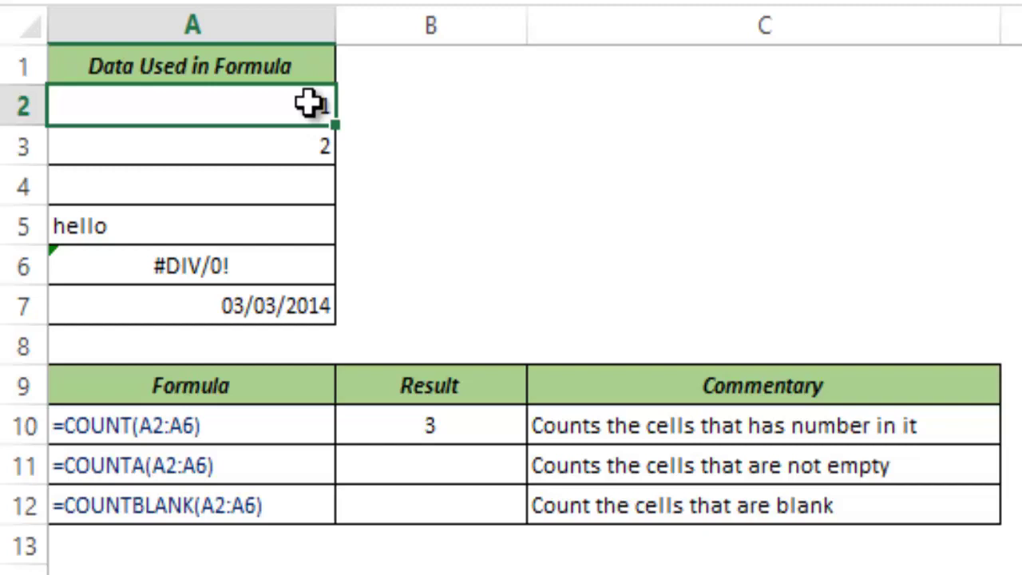
click(261, 147)
click(142, 196)
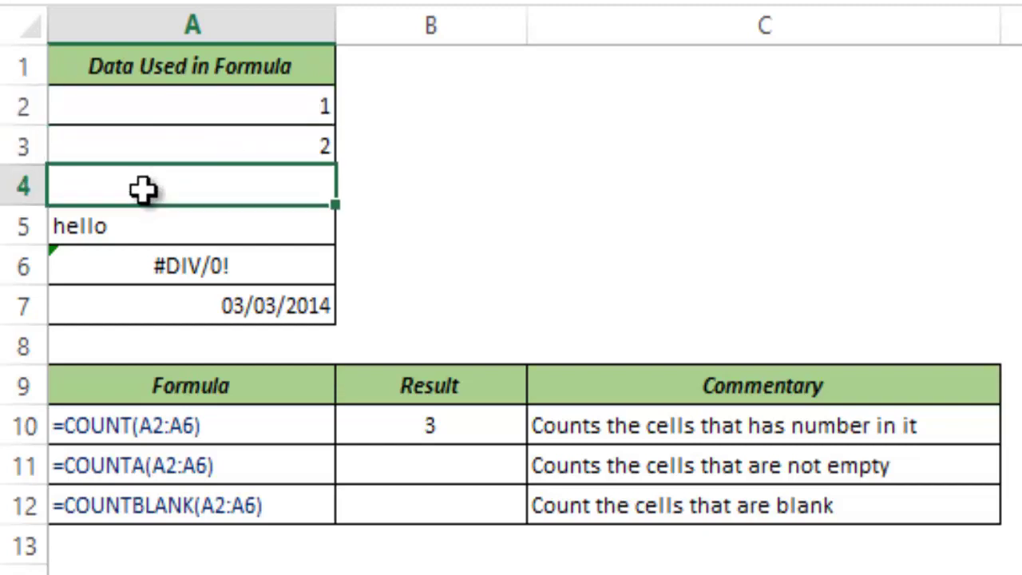
click(177, 229)
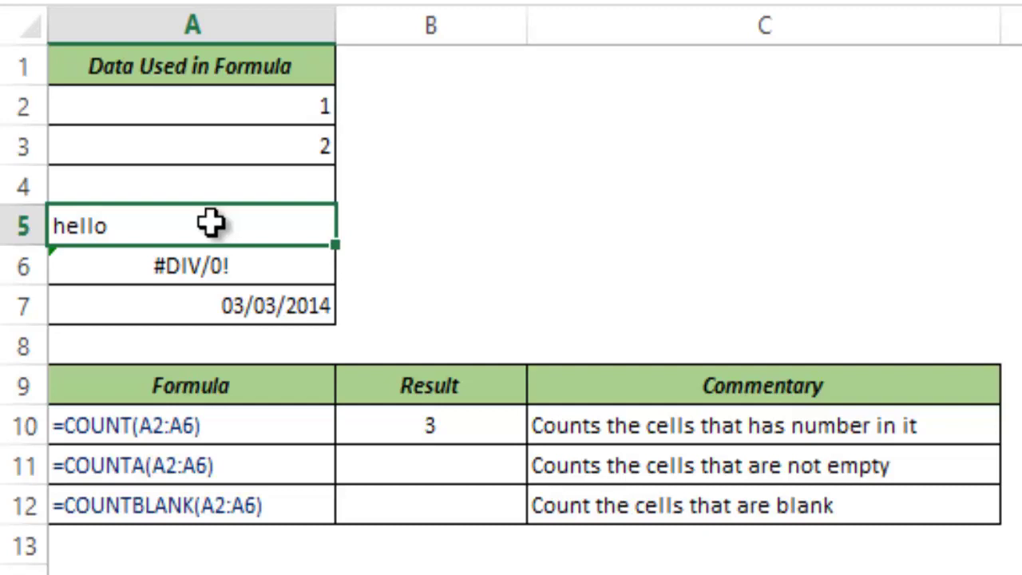
click(209, 262)
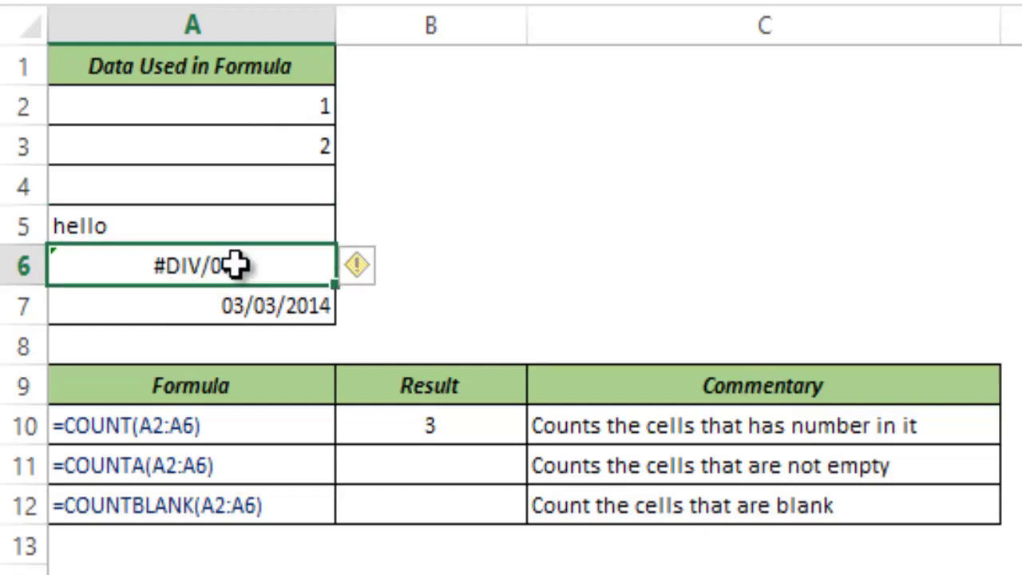
click(272, 308)
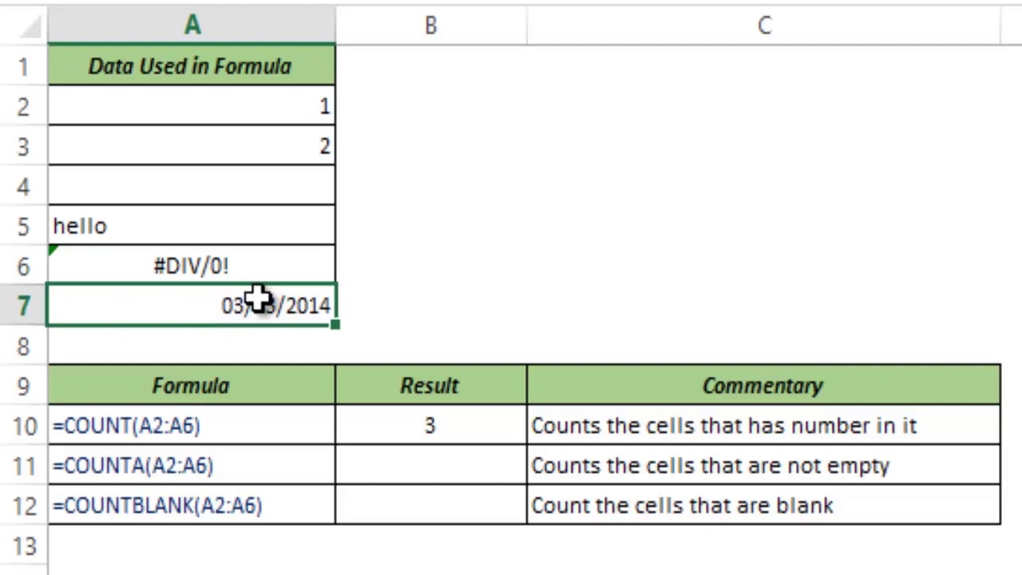
- Enter the formula =COUNTA(A2:A7) in cell B11 to count the non-empty cells
click(453, 471)
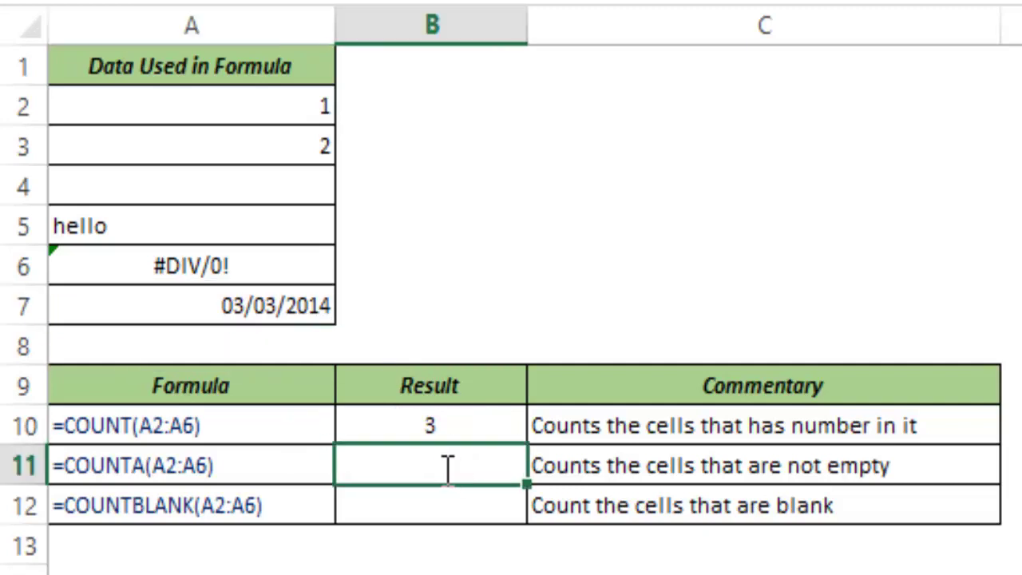
text(=count)
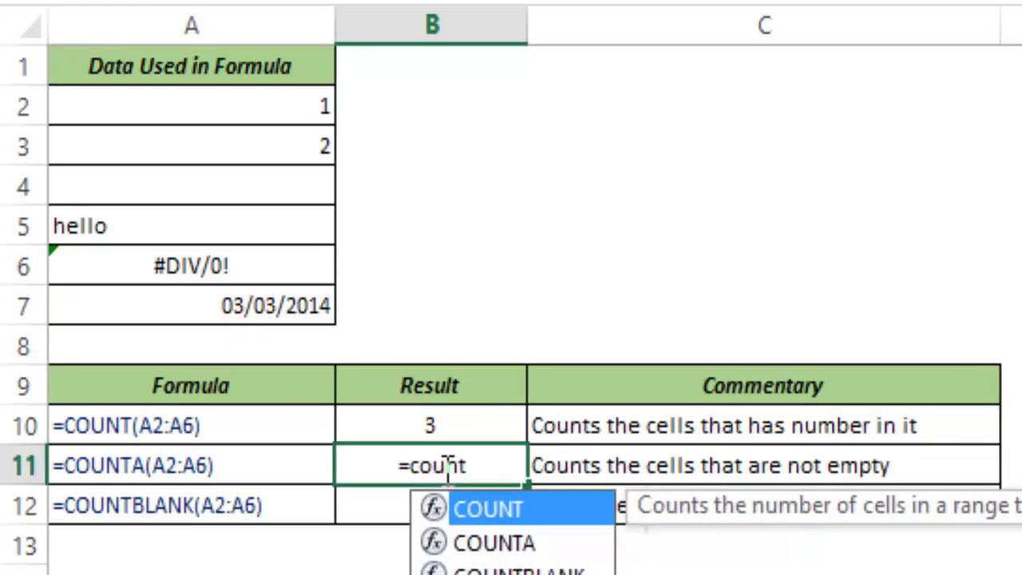
text(a)
key(Tab)
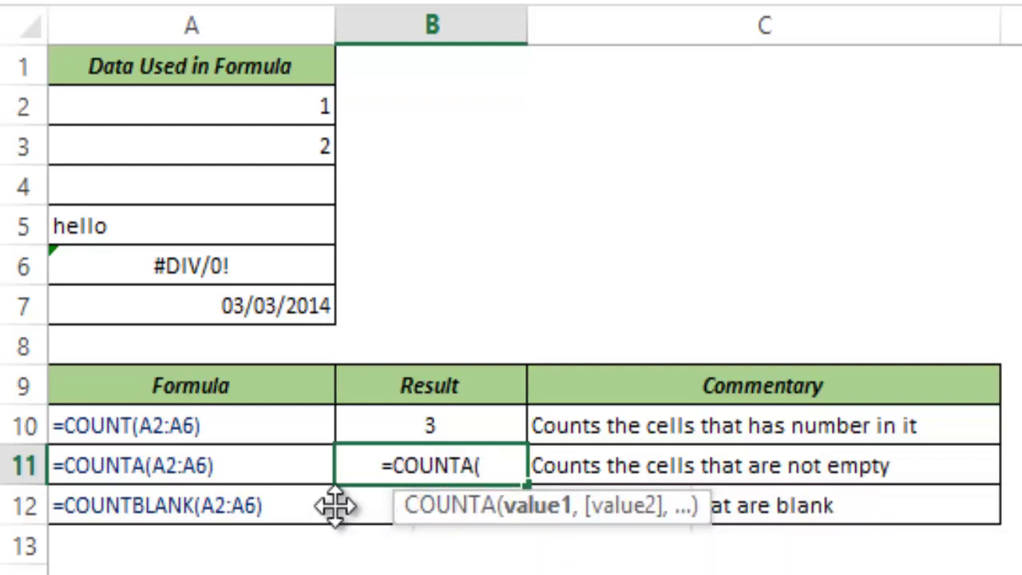
drag(591, 506, 410, 503)
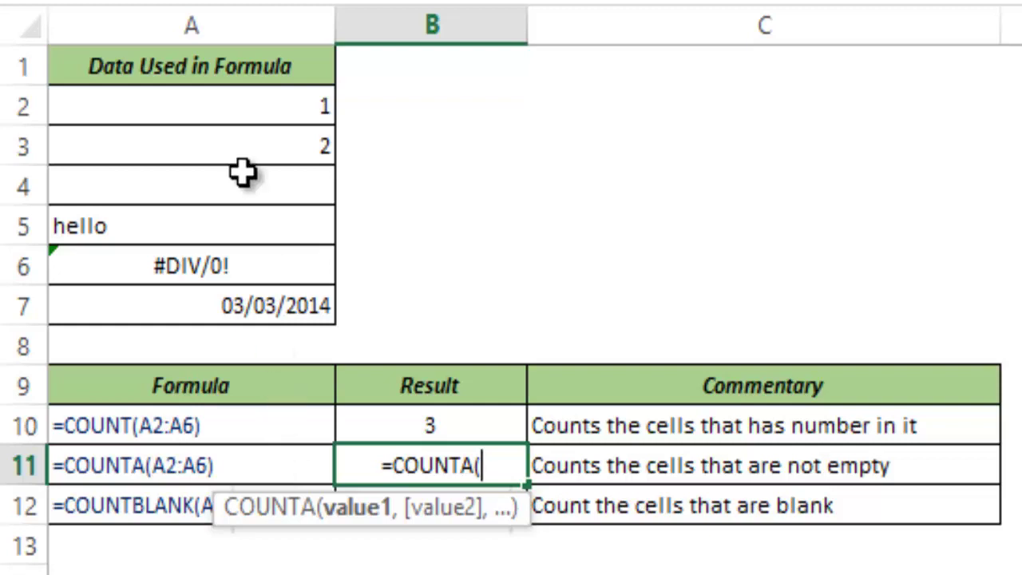
drag(216, 109, 224, 303)
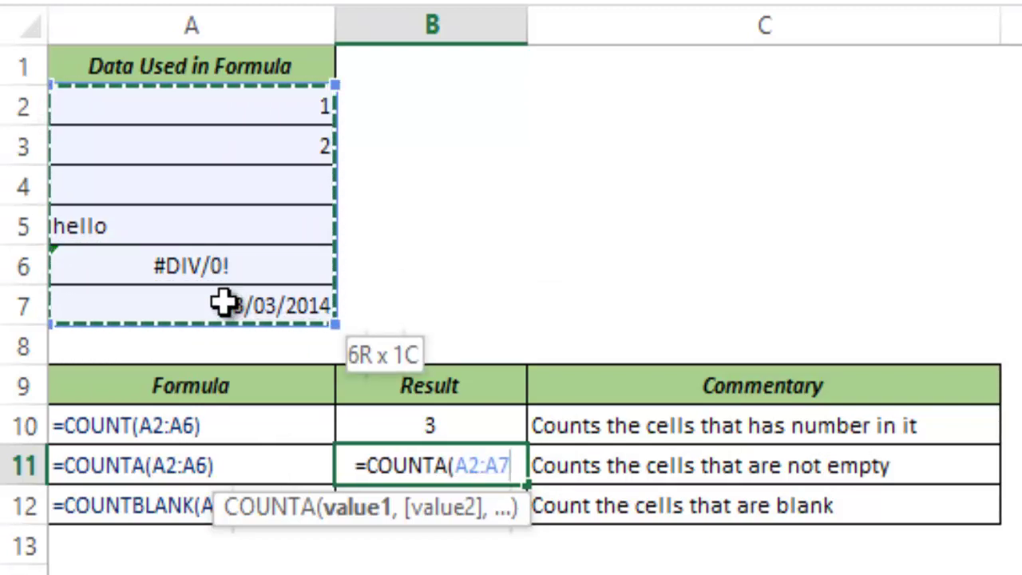
text())
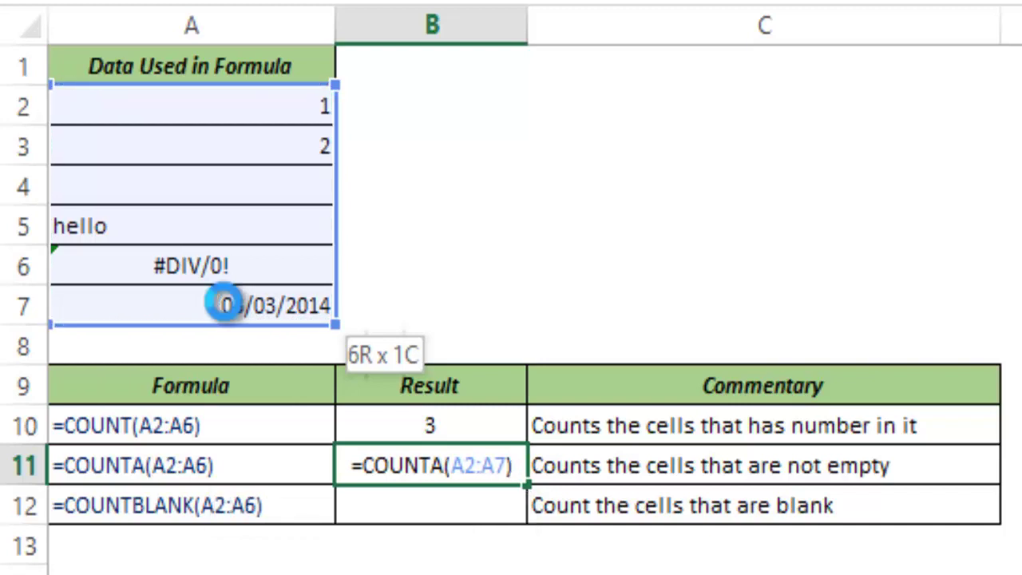
key(ctrl+Return)
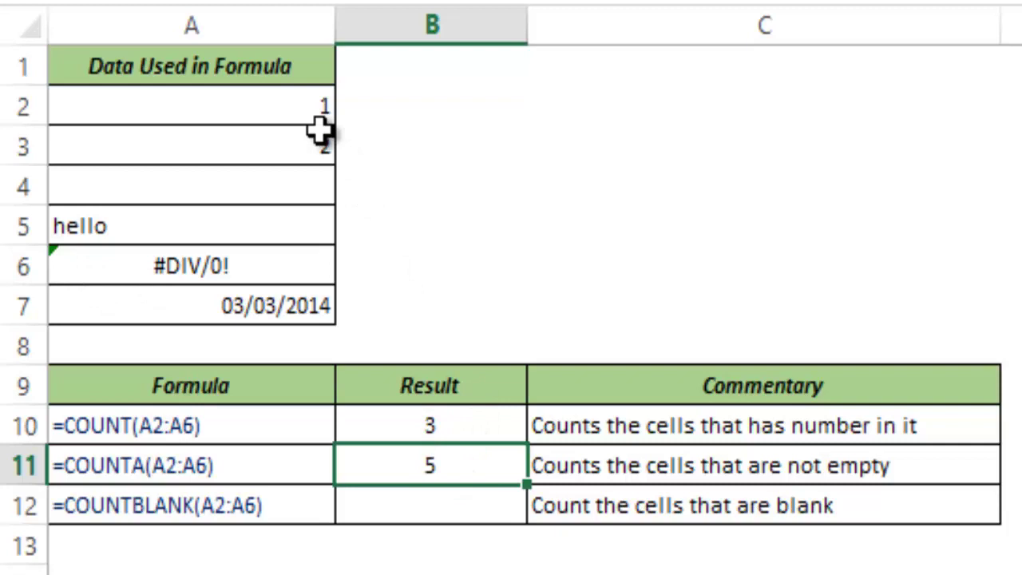
- Review the number, blank, text, error and date cells in A2:A7 against the COUNTA result
click(262, 108)
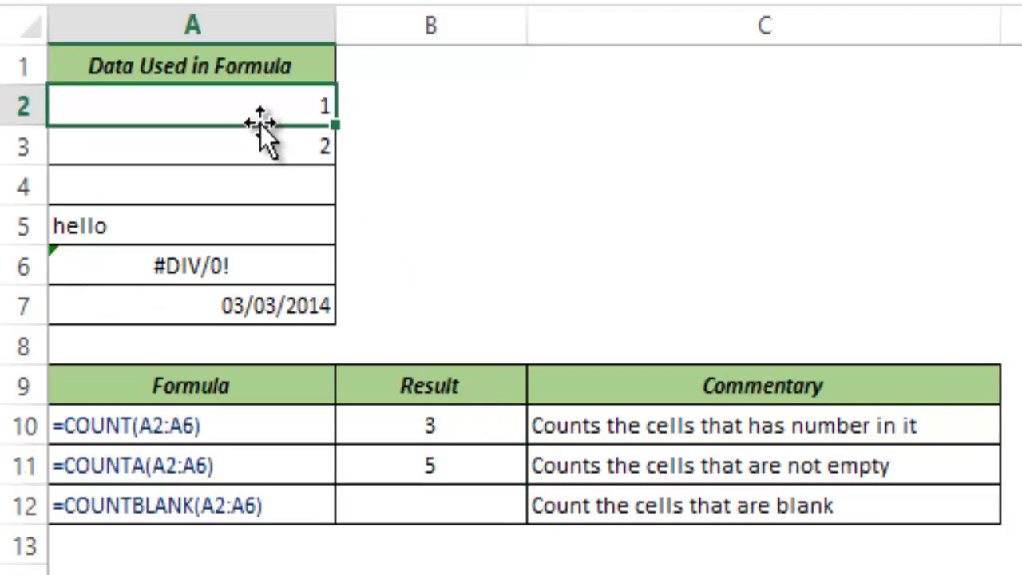
click(264, 143)
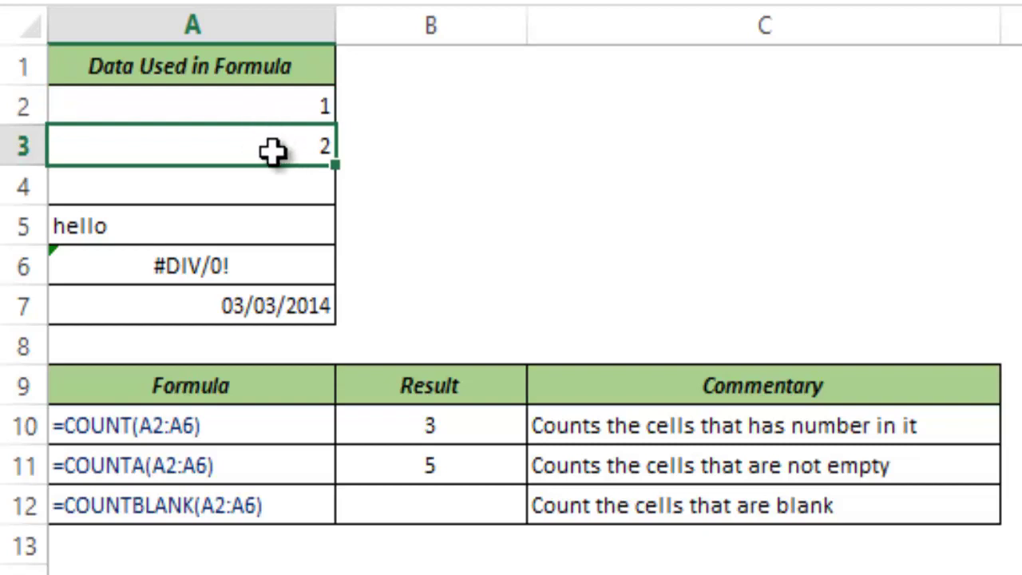
click(264, 196)
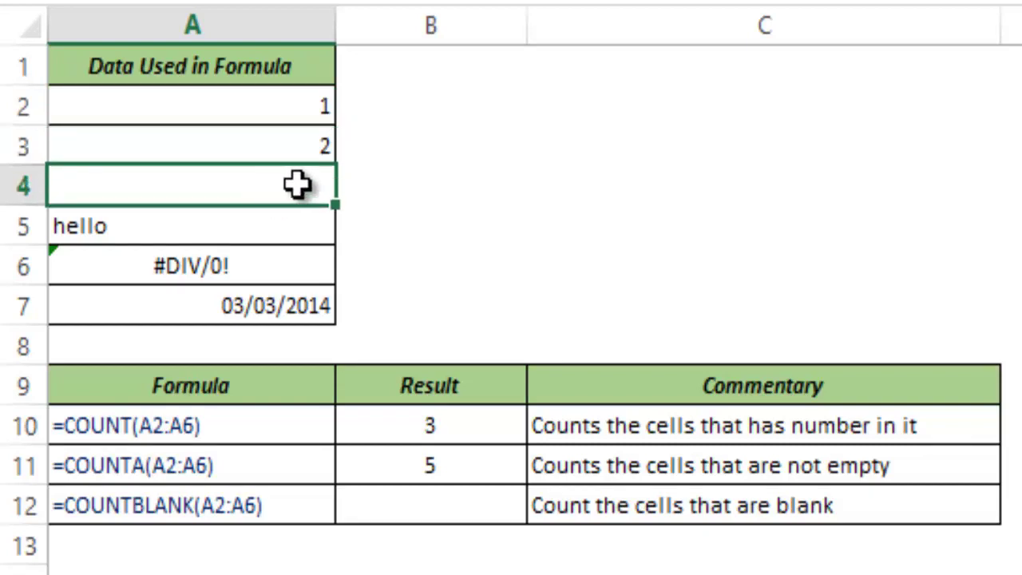
drag(280, 109, 278, 138)
click(244, 226)
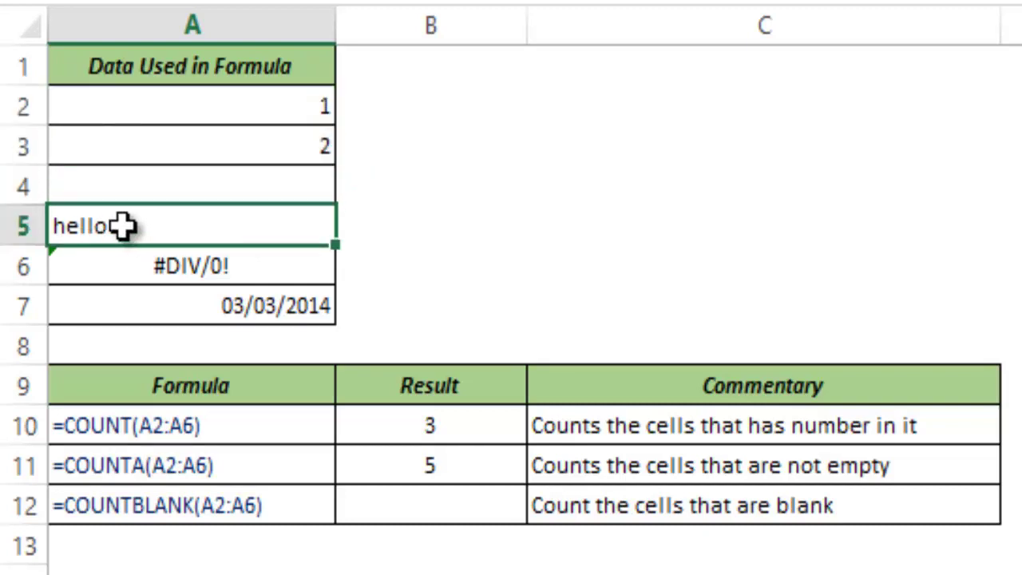
click(198, 260)
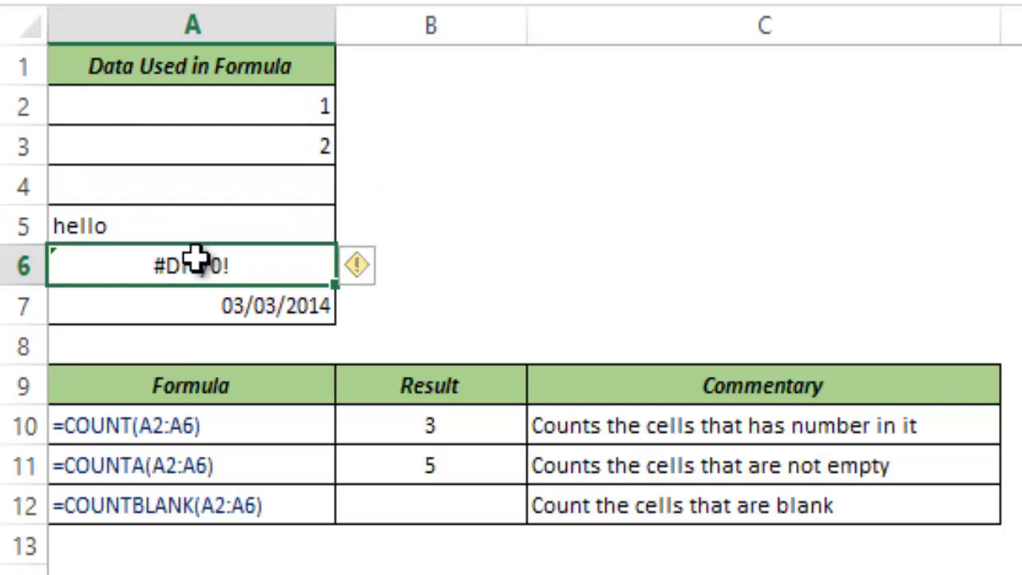
click(208, 316)
drag(197, 115, 200, 306)
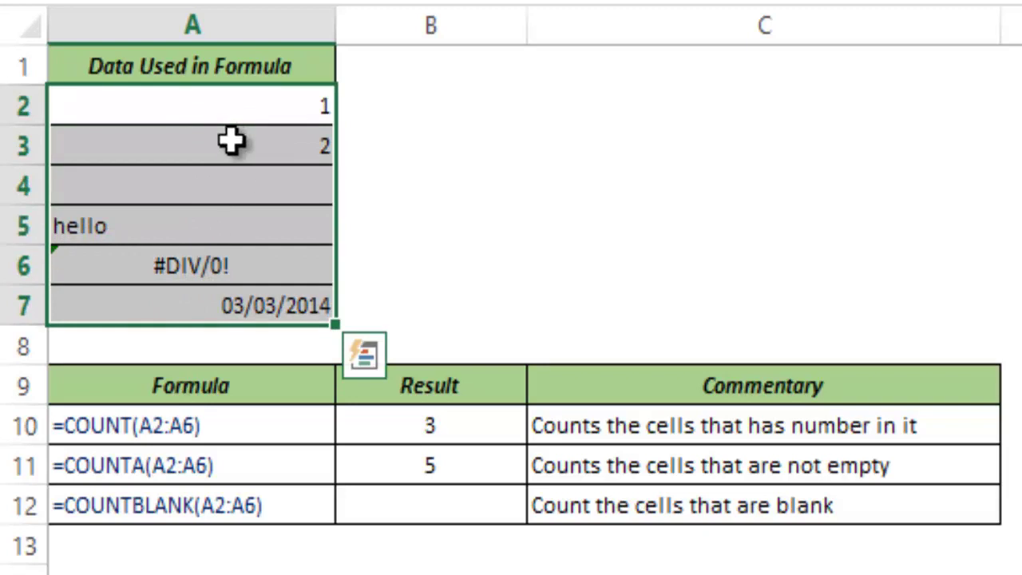
- Enter the formula =COUNTBLANK(A2:A7) in cell B12 to count the blank cells
click(459, 470)
click(445, 507)
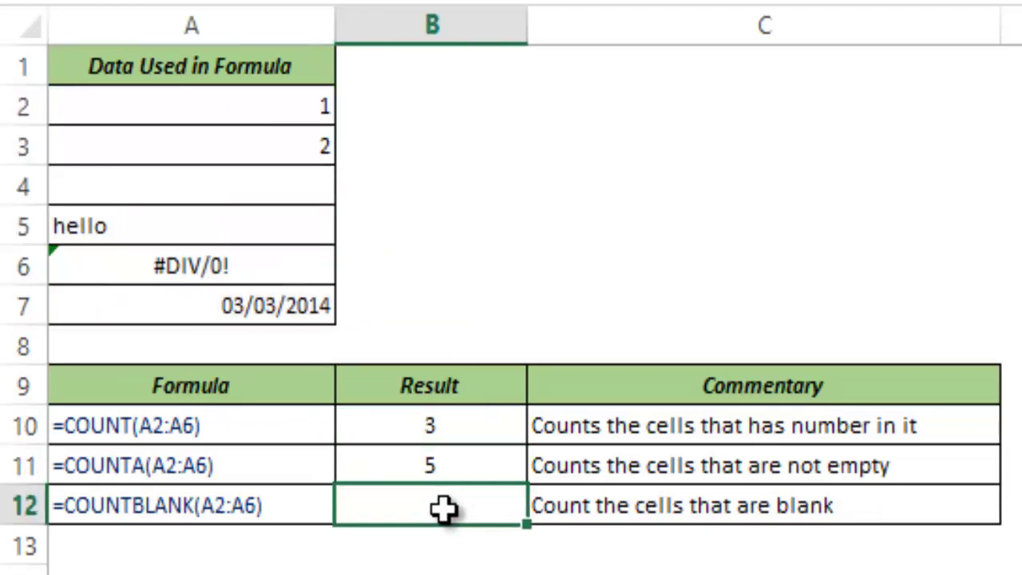
text(=coun)
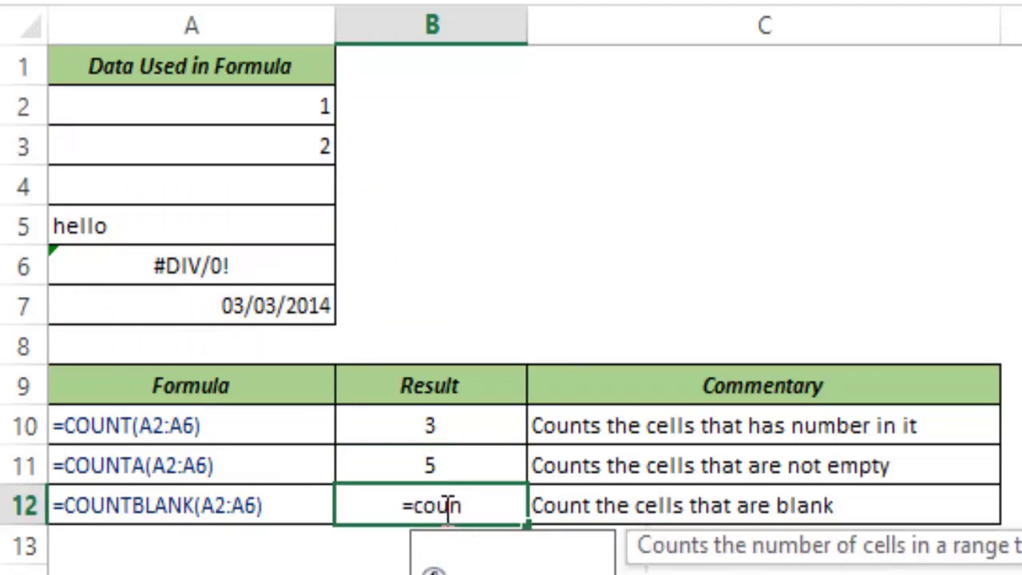
text(tbla)
key(Tab)
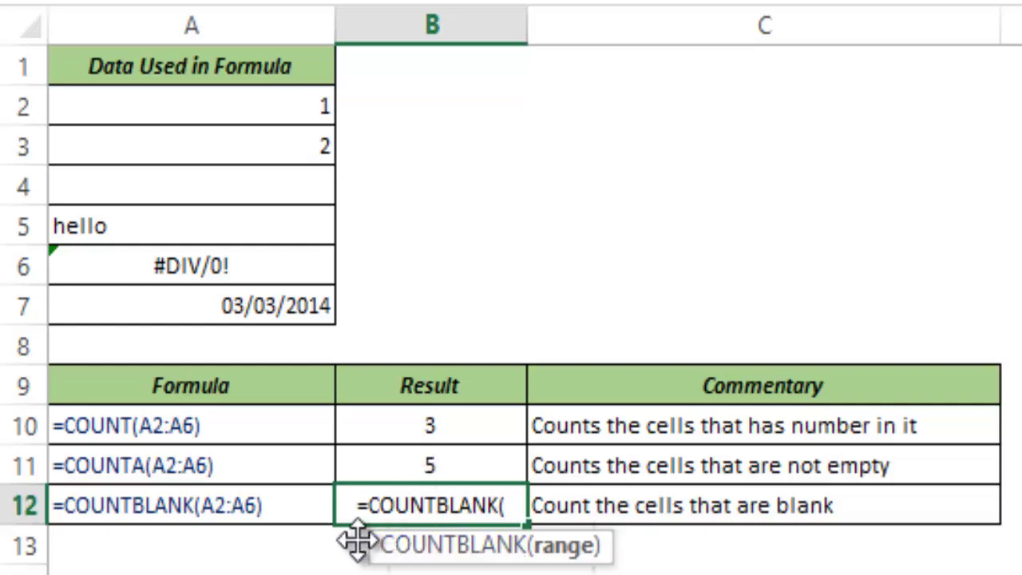
drag(356, 541, 199, 551)
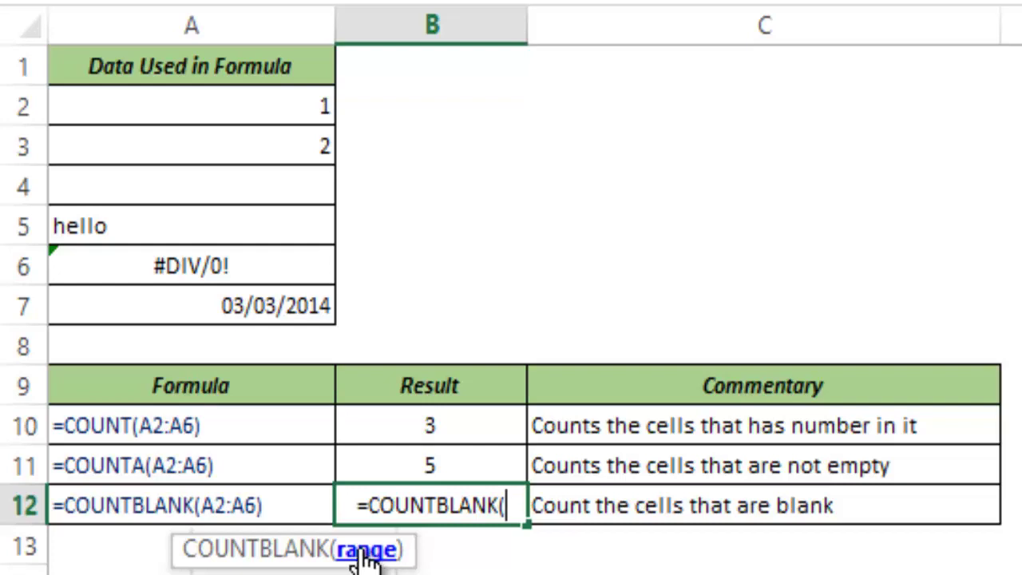
click(215, 124)
drag(215, 124, 226, 305)
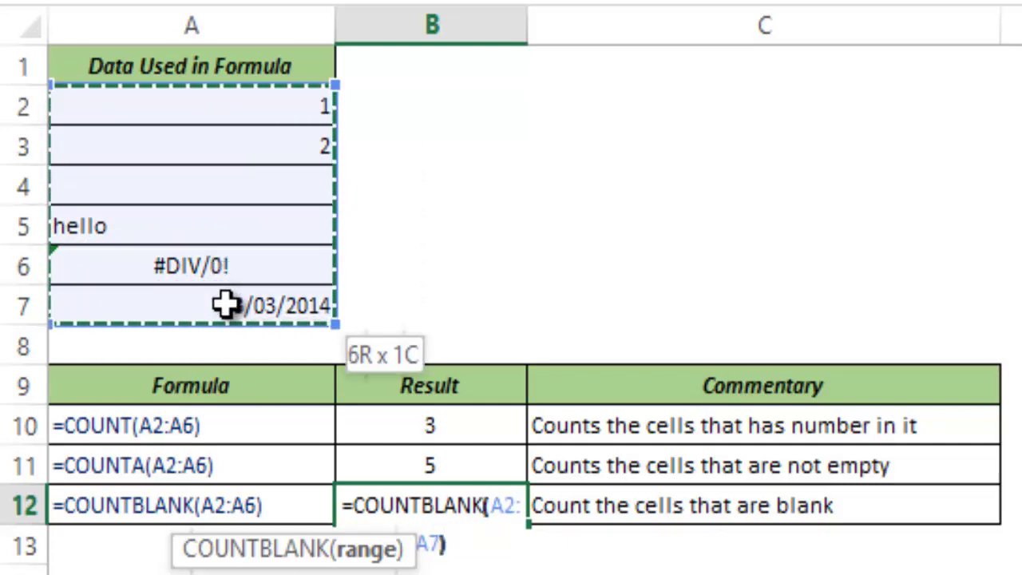
text())
key(ctrl+Return)
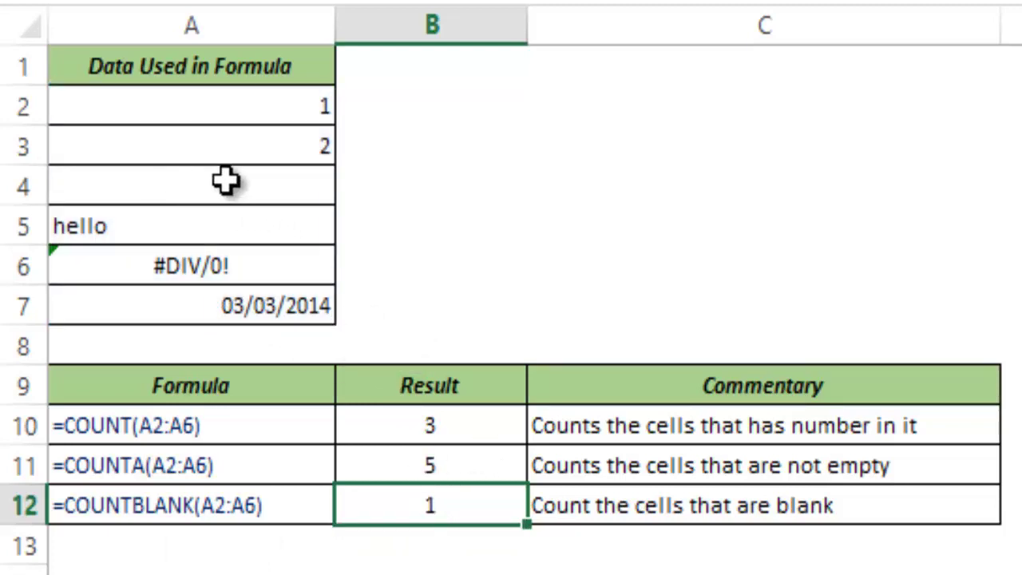
- Enter the formula ="" in the blank cell A4 so that it holds an empty text string
click(200, 182)
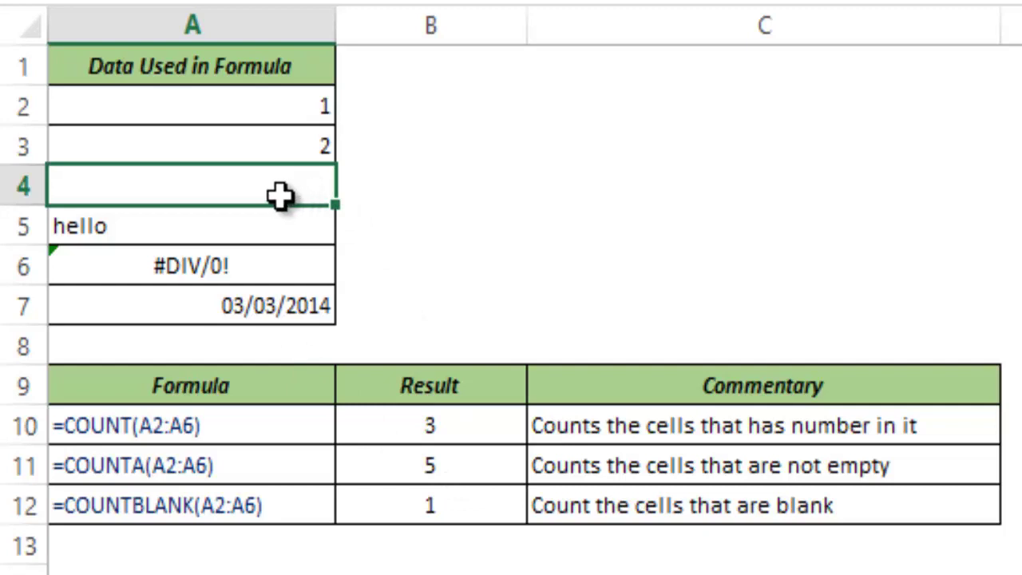
double_click(281, 184)
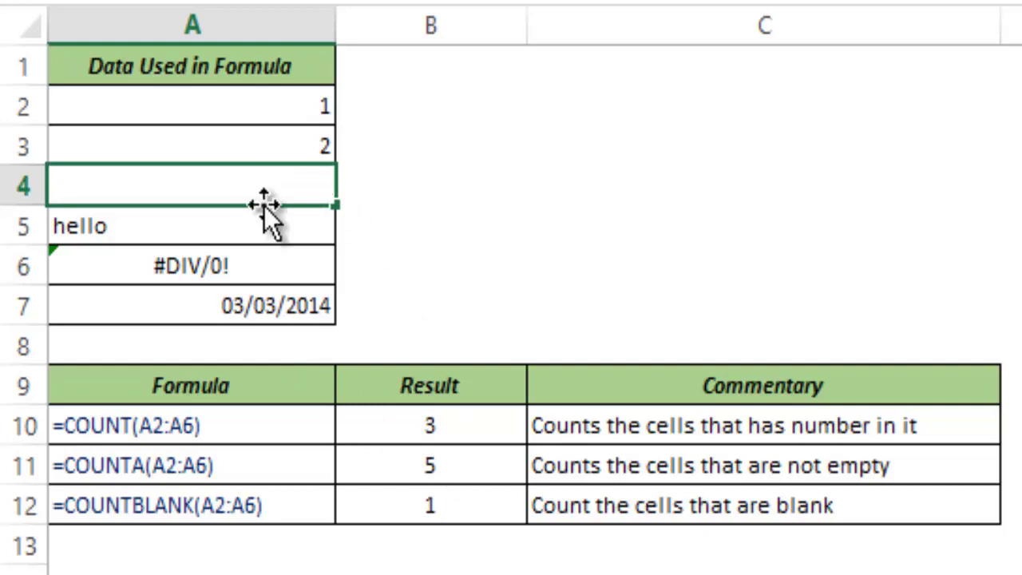
double_click(226, 189)
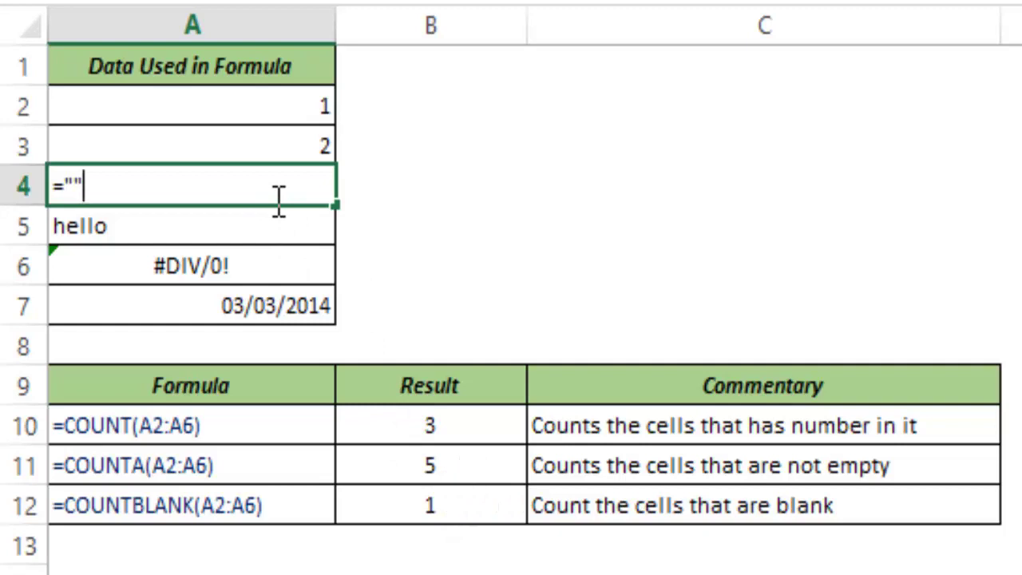
key(Return)
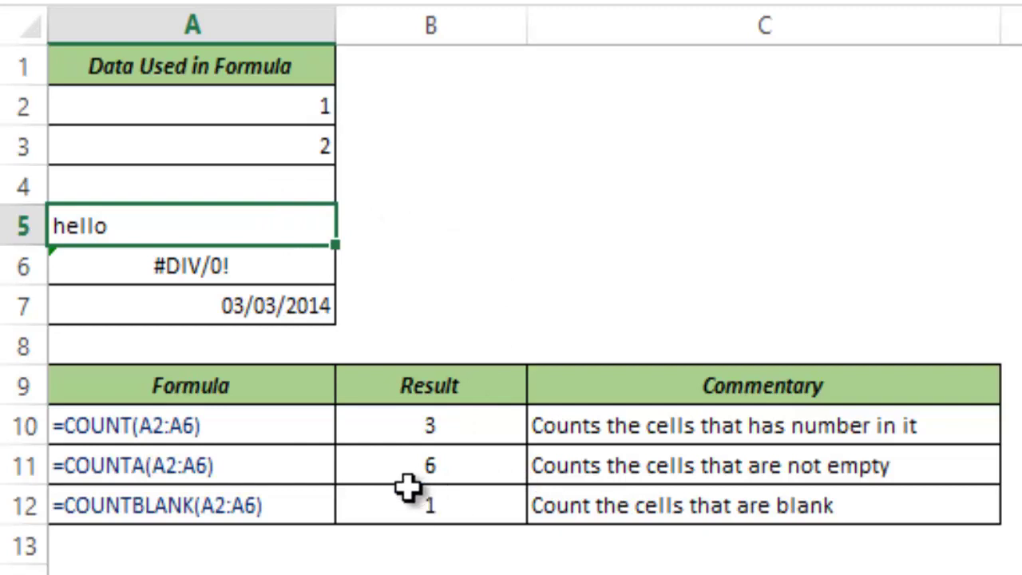
- Compare how the COUNTA formula in B11 and the COUNTBLANK formula in B12 treat the empty-string cell A4
click(436, 464)
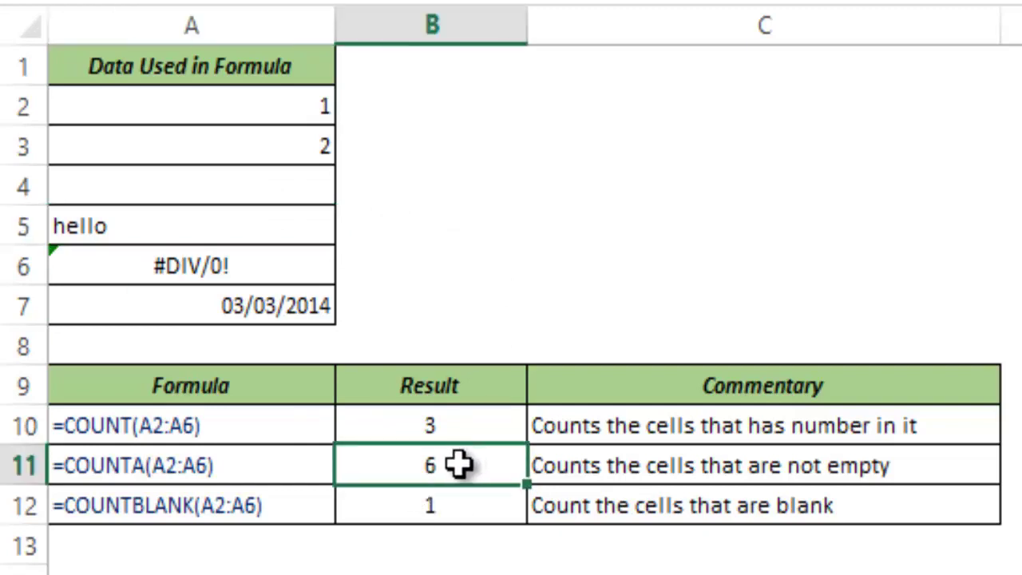
click(258, 185)
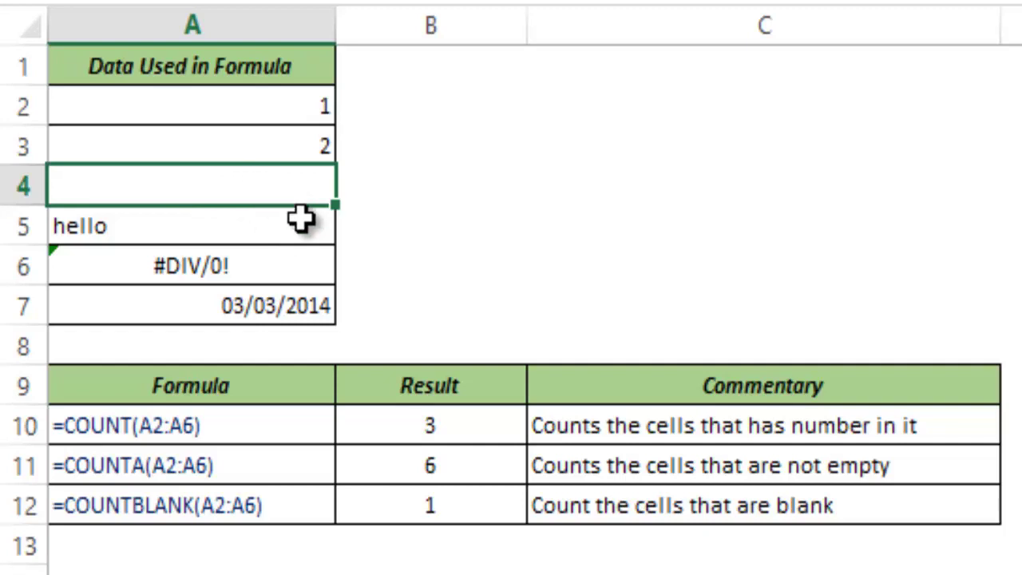
click(388, 507)
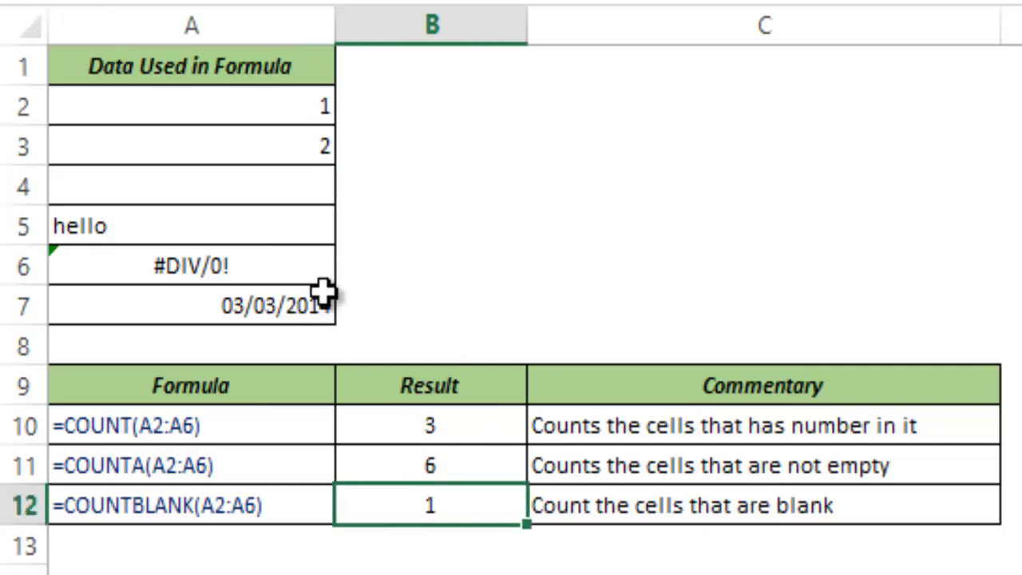
click(278, 182)
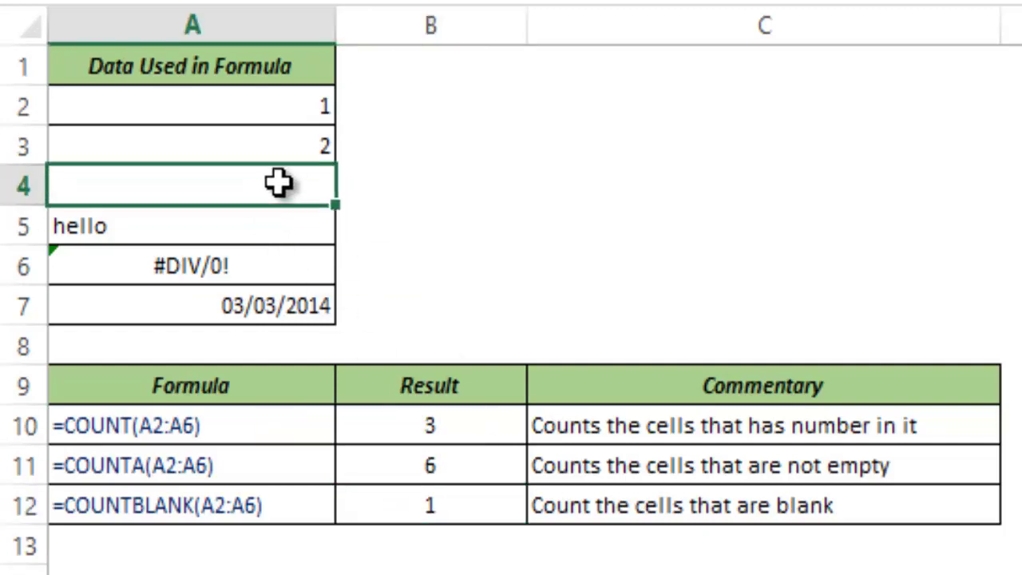
click(414, 467)
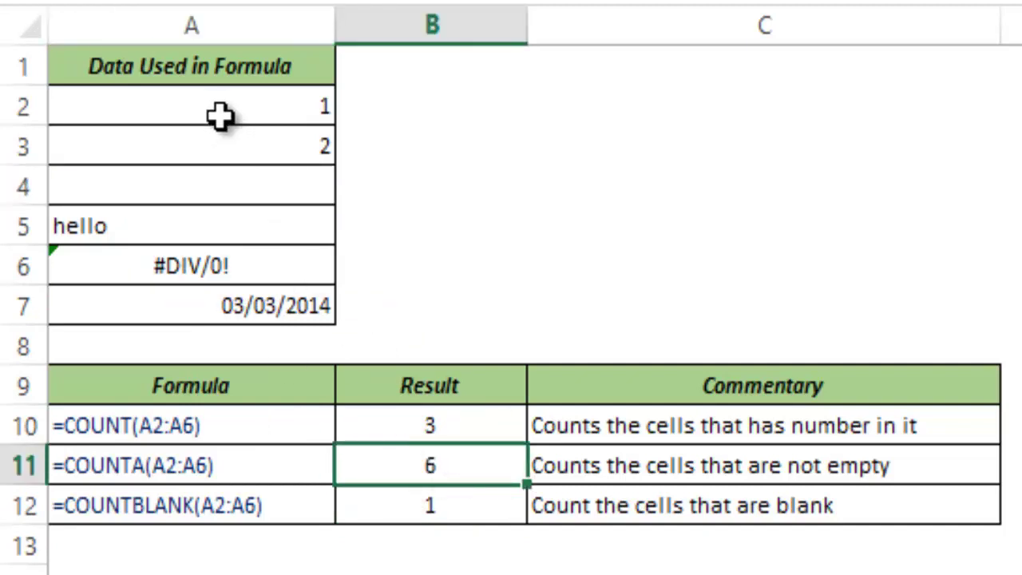
click(236, 191)
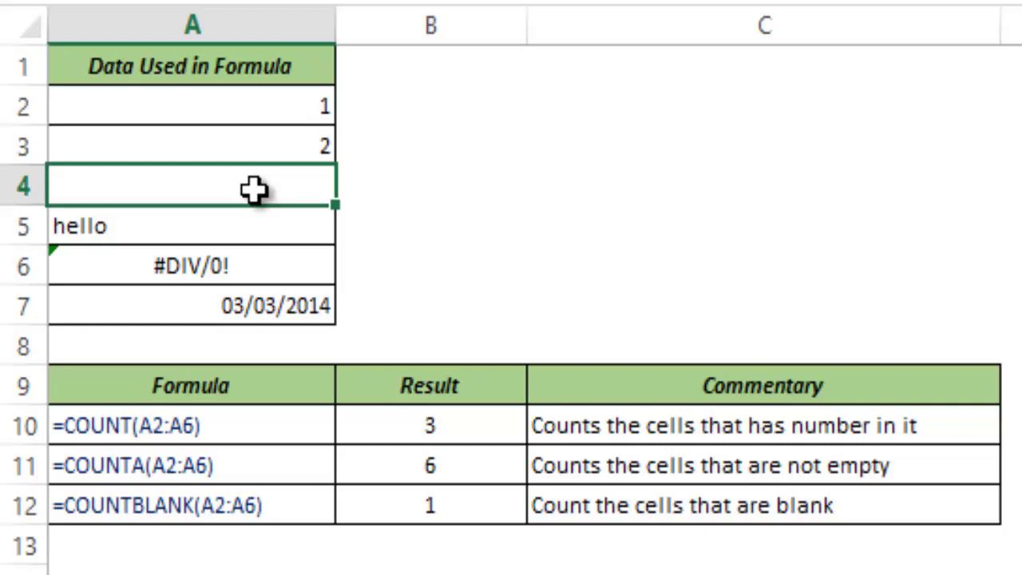
- Inspect the empty-string formula in cell A4 and leave it without editing
double_click(256, 190)
text(="")
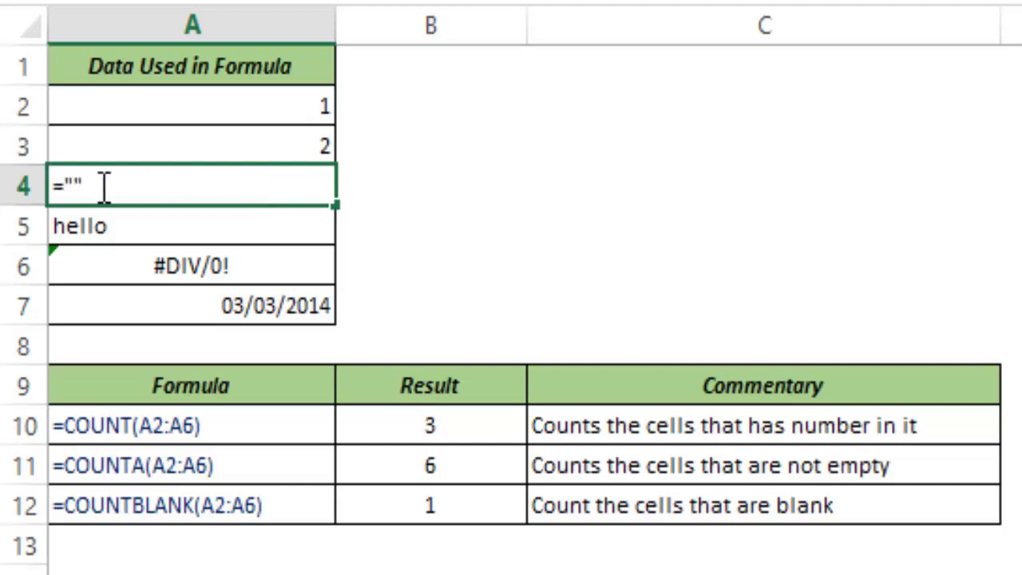
click(74, 184)
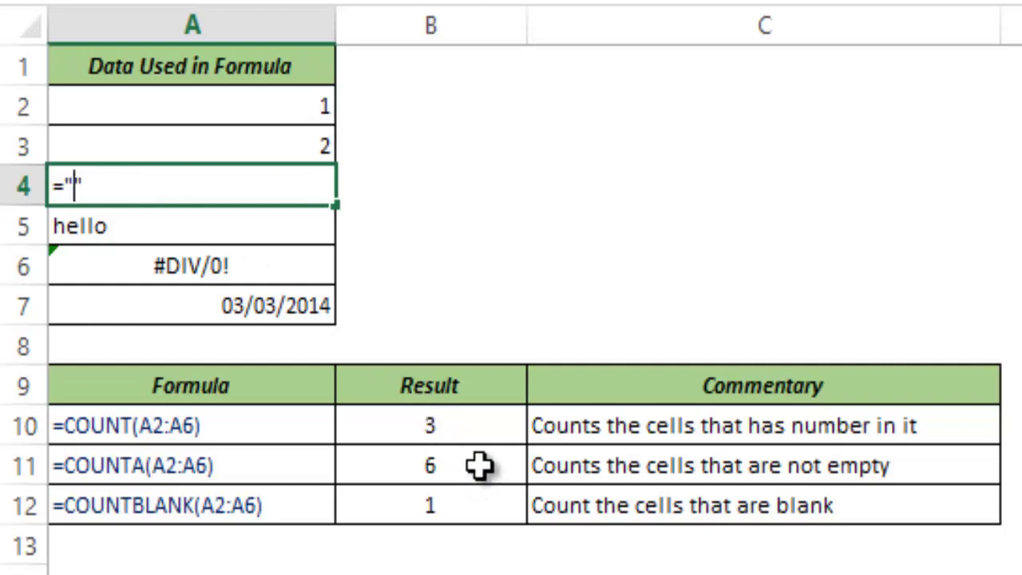
key(Escape)
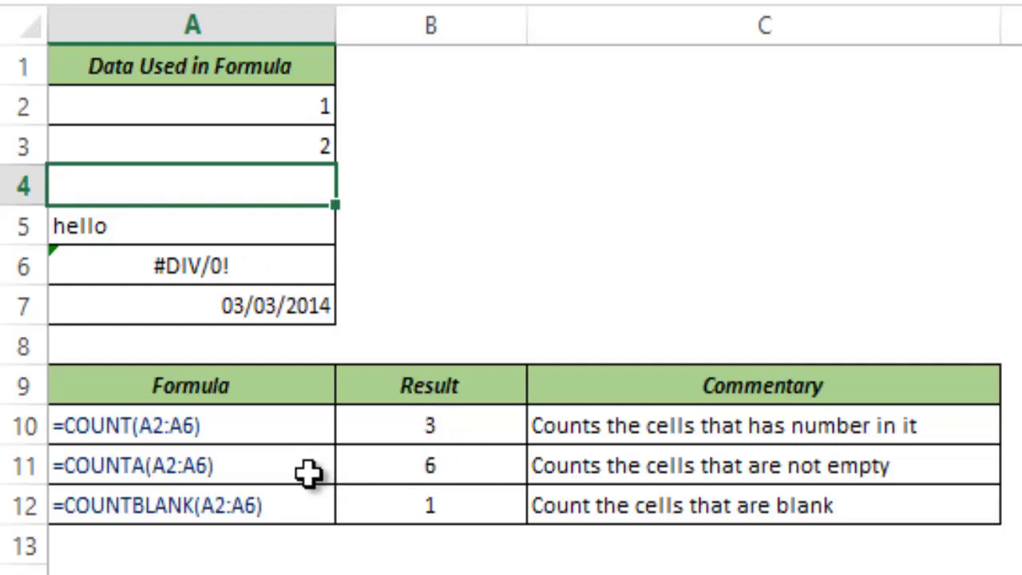